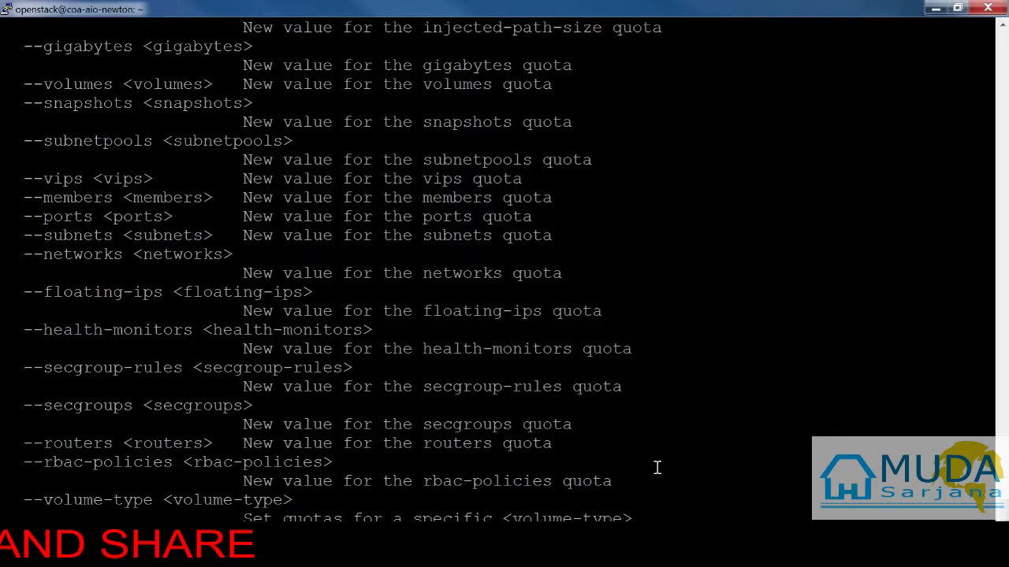
pyautogui.press('Return')
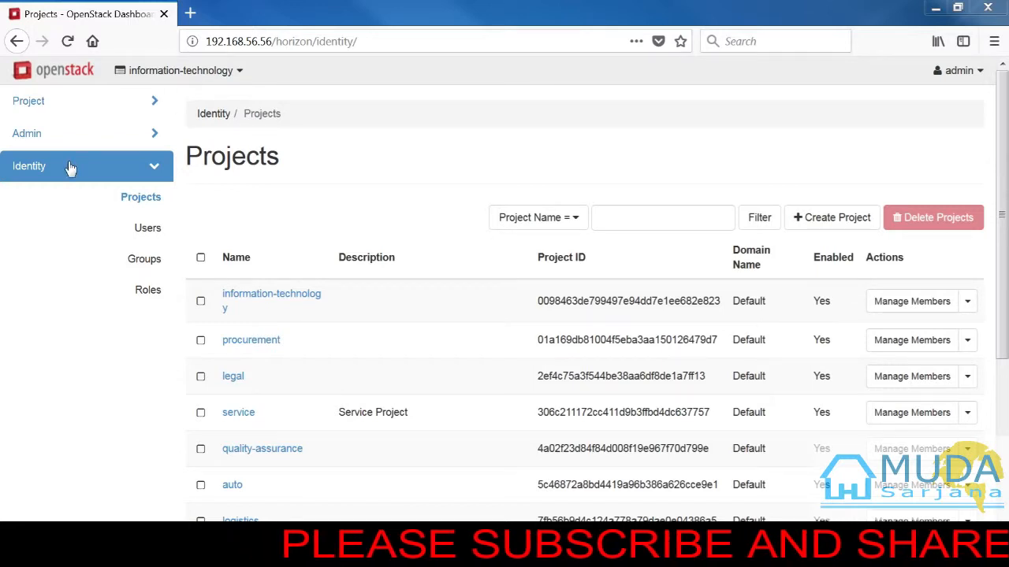
# Step: Open the Identity users list and sort it by user name, leaving no users selected
pyautogui.click(146, 231)
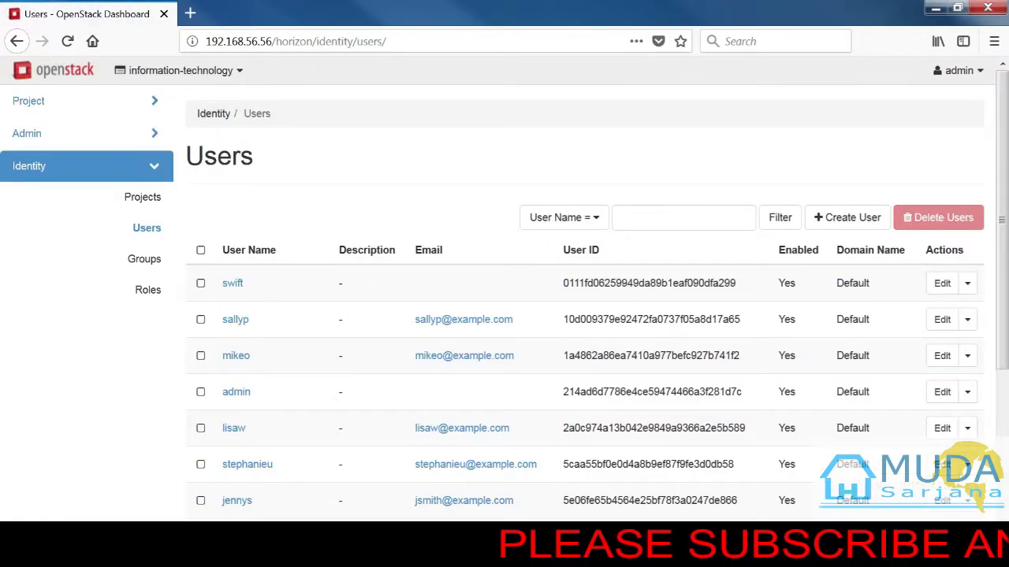
pyautogui.click(201, 252)
pyautogui.click(232, 259)
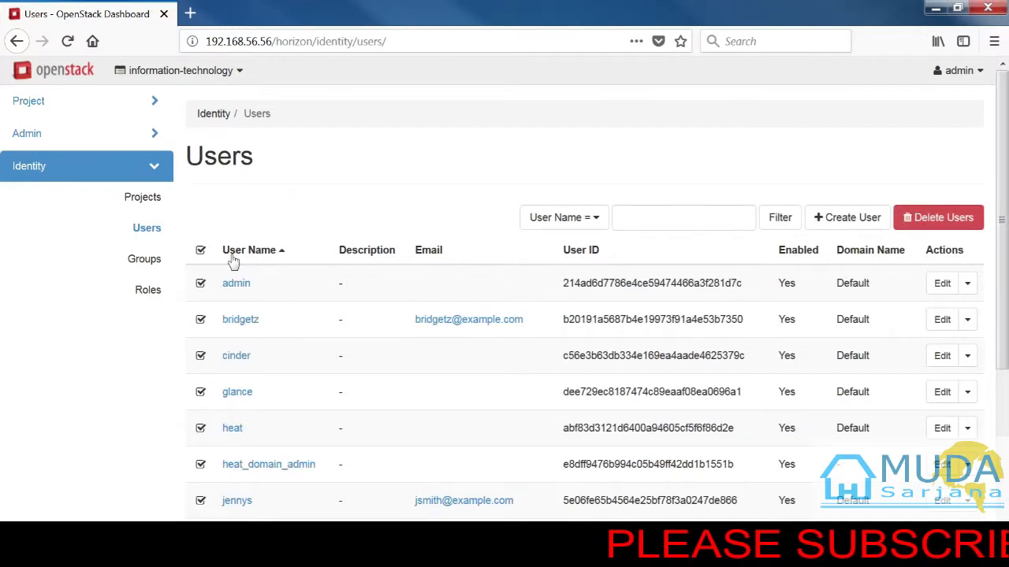
pyautogui.click(201, 252)
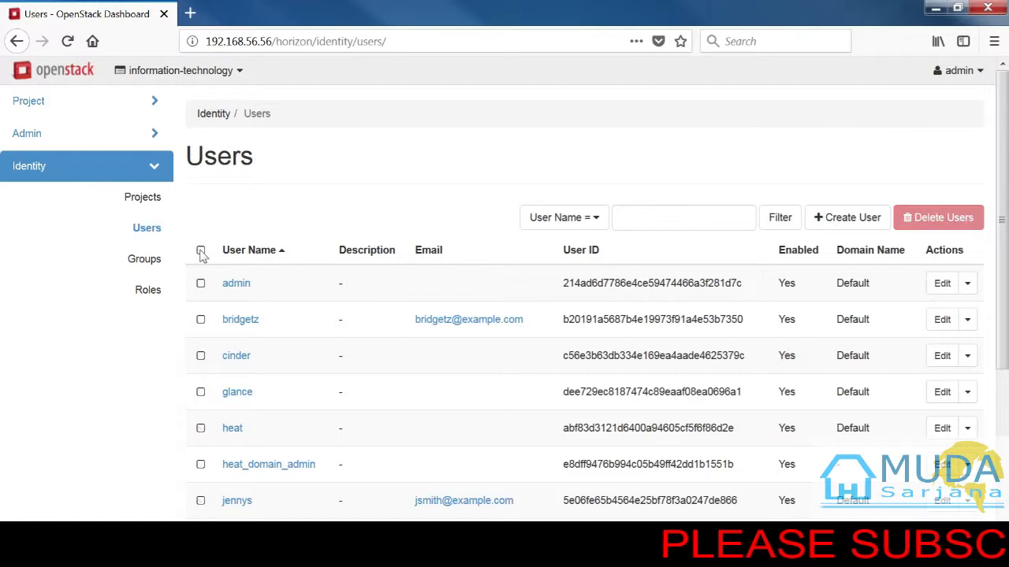
# Step: Start creating a new user in the Default domain and fill in the account's user name
pyautogui.click(835, 224)
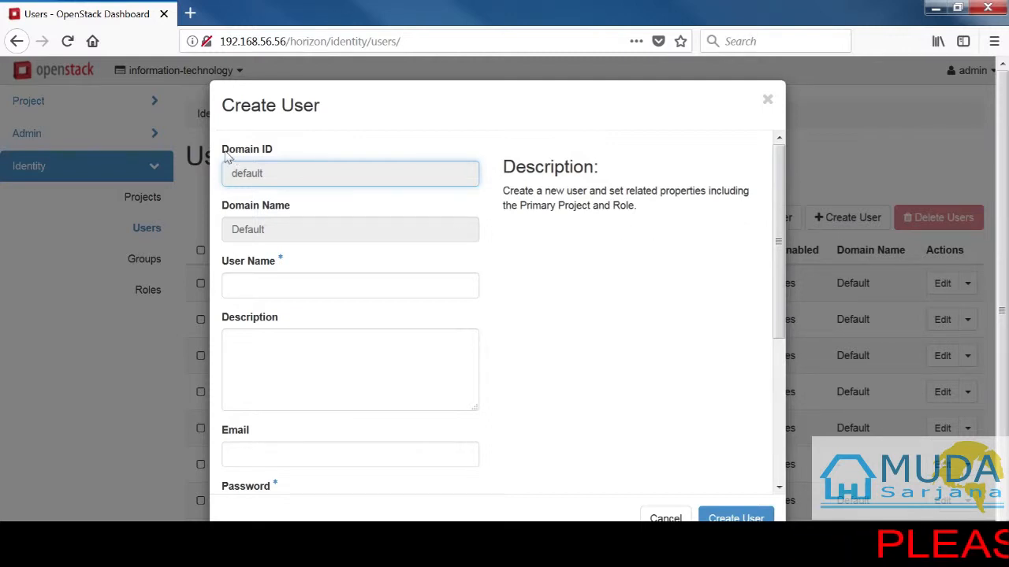
pyautogui.tripleClick(265, 155)
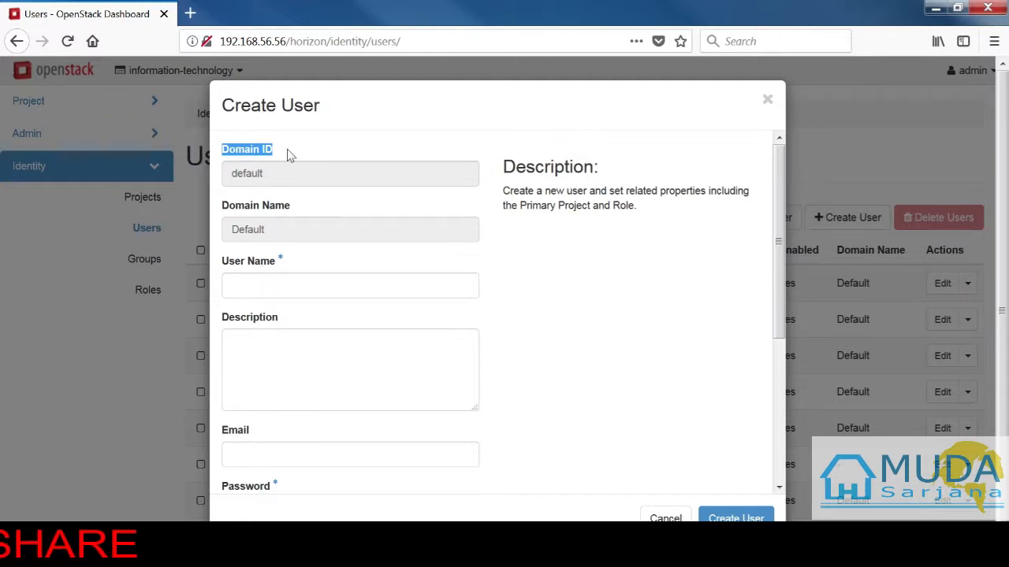
pyautogui.moveTo(222, 206); pyautogui.dragTo(301, 212)
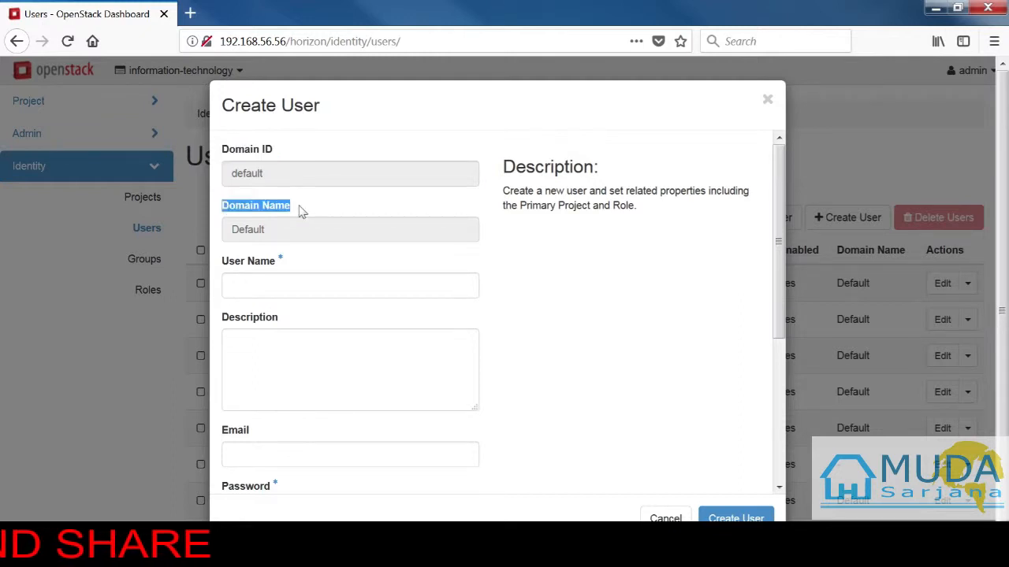
pyautogui.moveTo(222, 262); pyautogui.dragTo(279, 266)
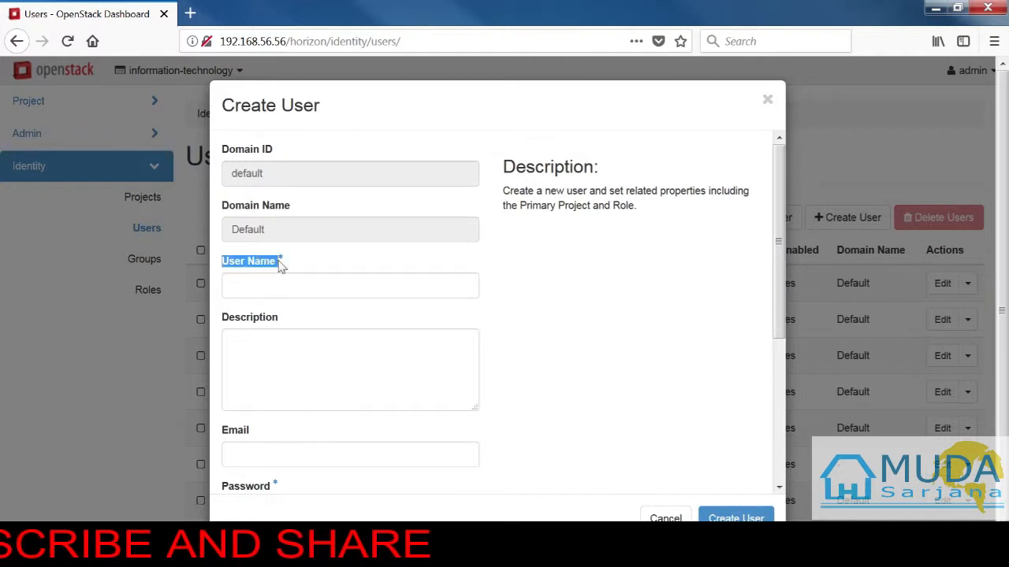
pyautogui.click(279, 268)
pyautogui.write('johnnyc-dashboard')
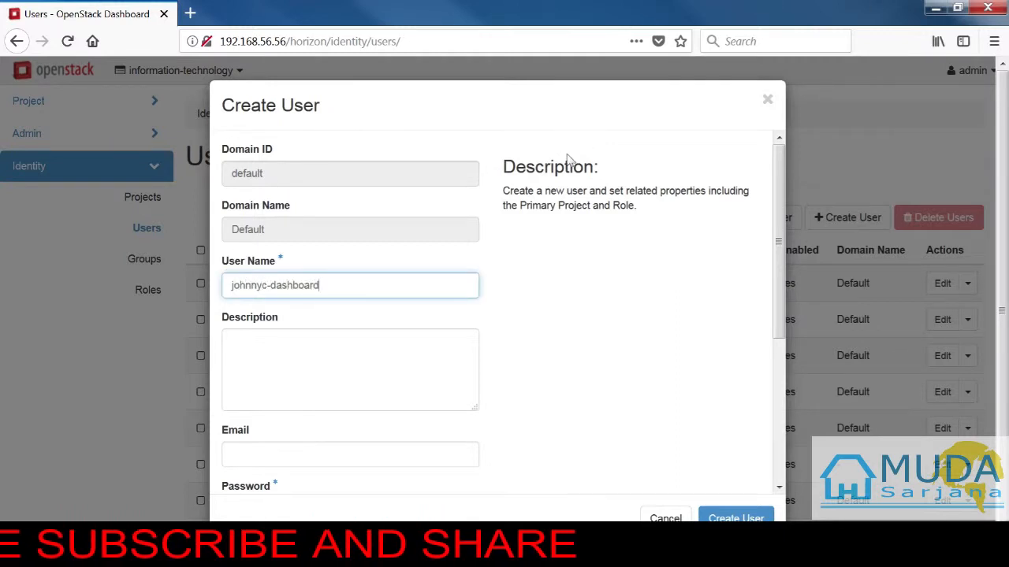
# Step: Set the new user's description to Developer and fill in the user's e-mail address
pyautogui.moveTo(222, 318); pyautogui.dragTo(278, 318)
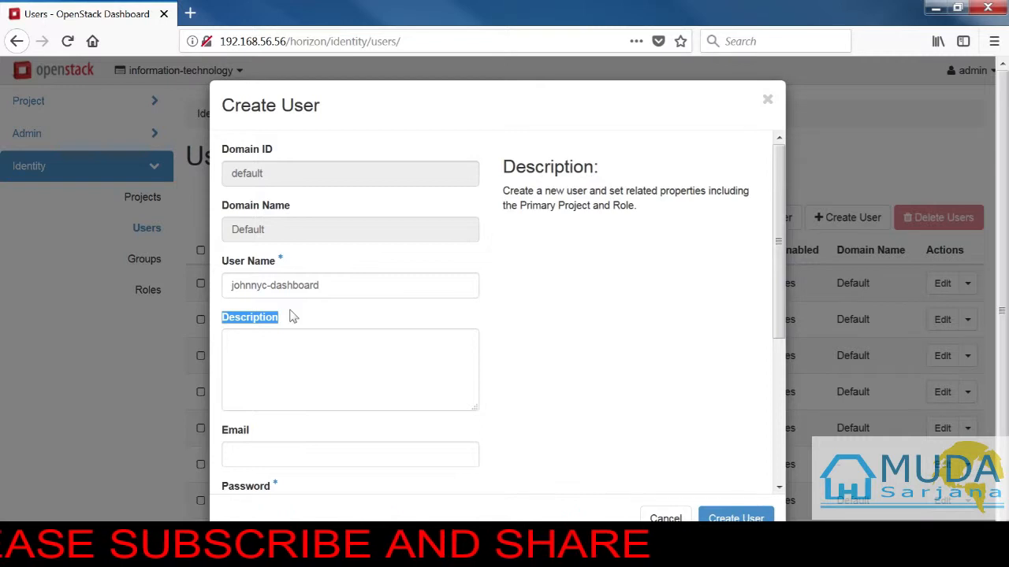
pyautogui.click(269, 357)
pyautogui.write('Developer')
pyautogui.moveTo(222, 431); pyautogui.dragTo(305, 429)
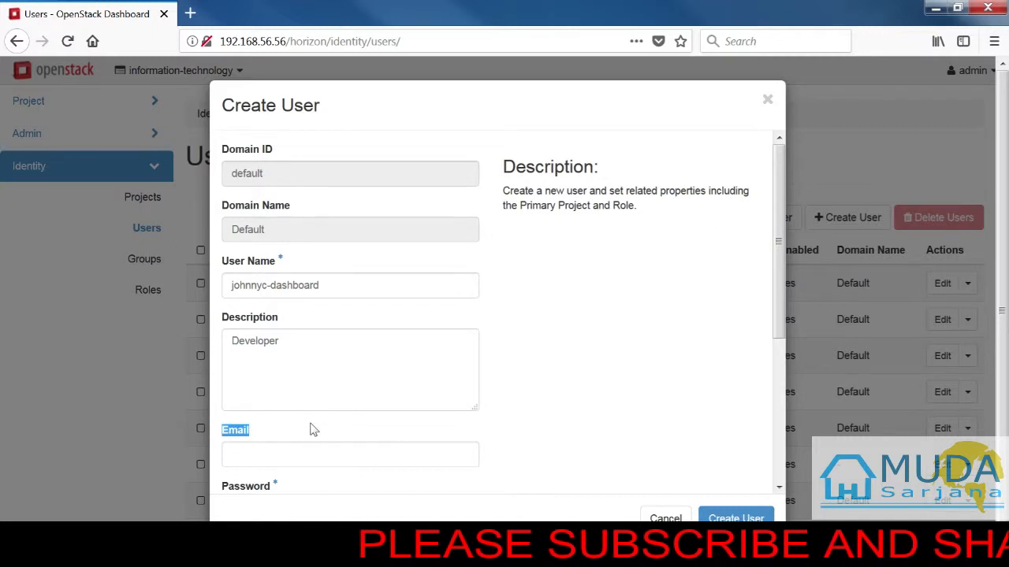
pyautogui.click(273, 454)
pyautogui.write('johnnyc@example.com')
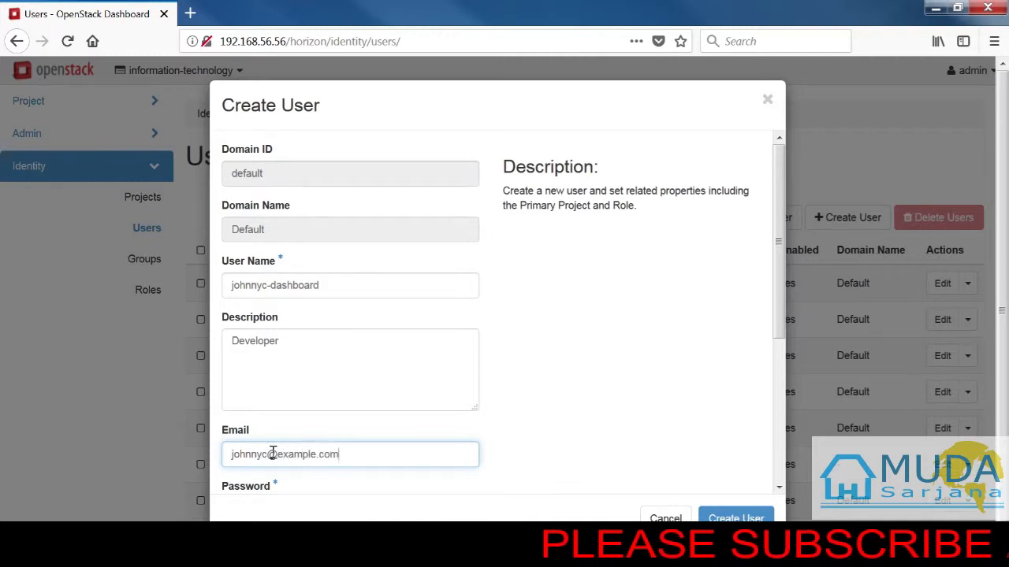
# Step: Enter the new user's account password and repeat it in the password confirmation
pyautogui.scroll(-5, 480, 318)
pyautogui.moveTo(223, 269); pyautogui.dragTo(286, 270)
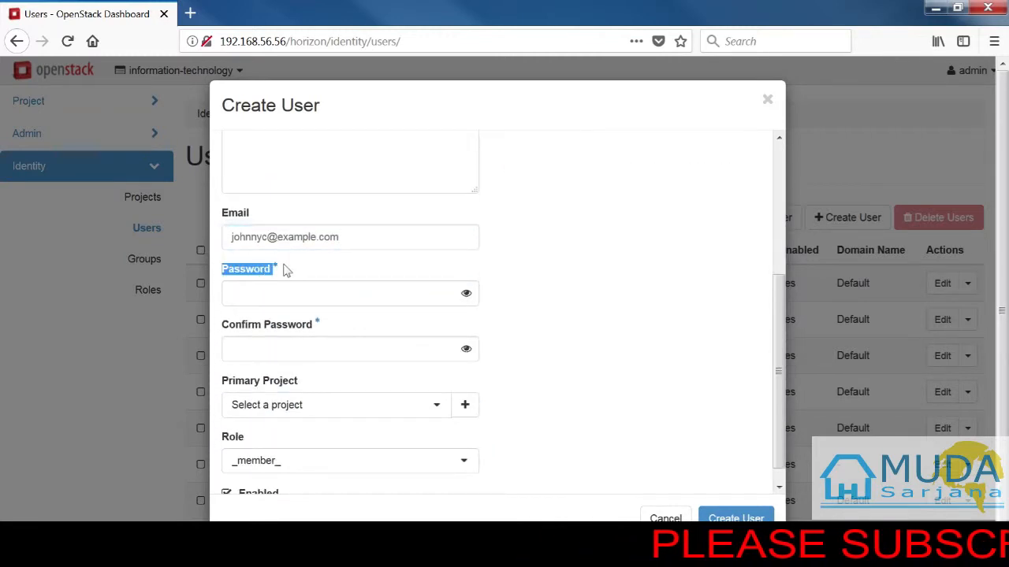
pyautogui.click(276, 293)
pyautogui.write('*********')
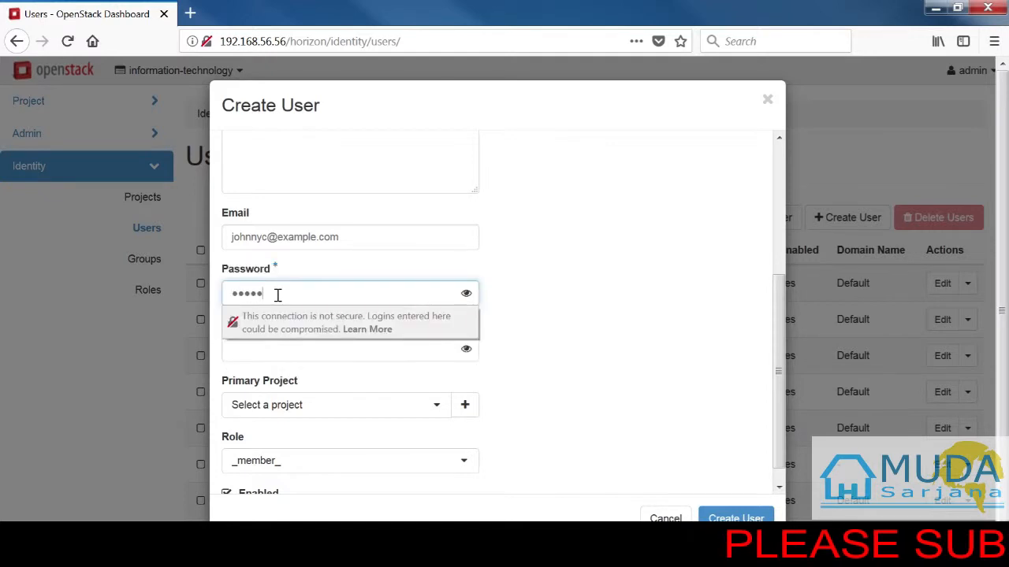
pyautogui.click(324, 350)
pyautogui.moveTo(223, 324); pyautogui.dragTo(318, 325)
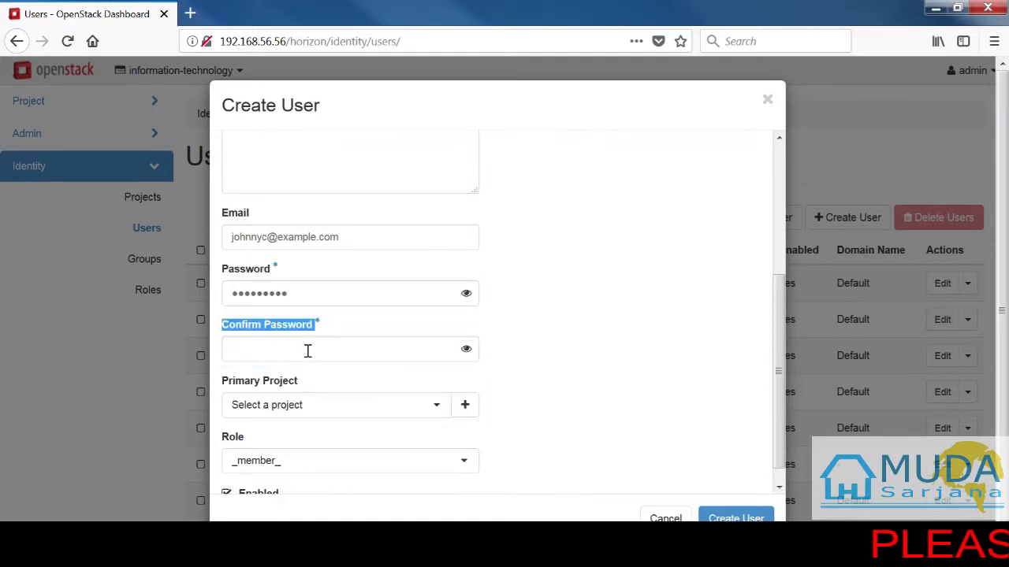
pyautogui.click(307, 351)
pyautogui.write('*********')
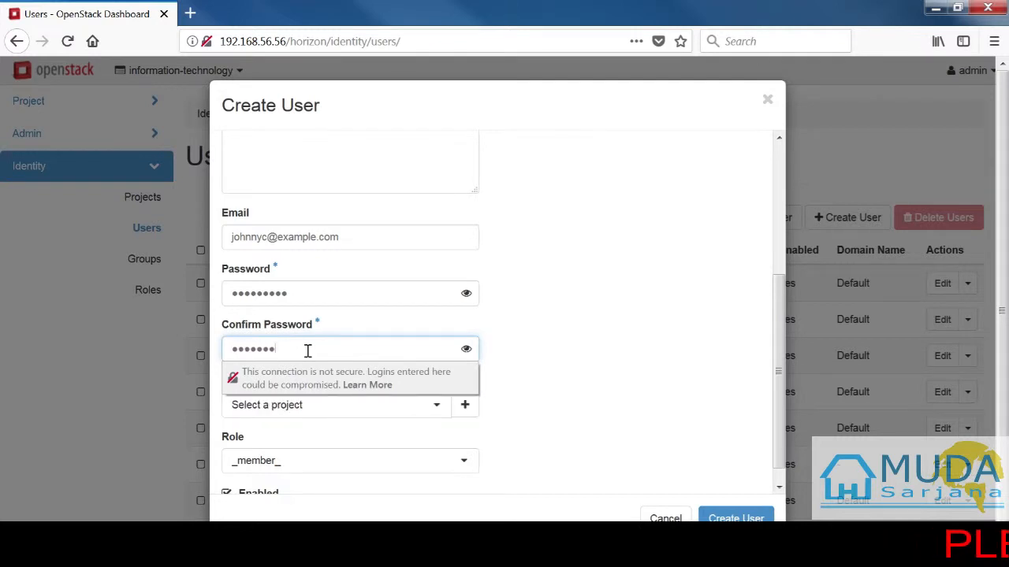
# Step: Set the primary project to trade and create the user as enabled with the _member_ role
pyautogui.scroll(-1, 281, 342)
pyautogui.moveTo(224, 362); pyautogui.dragTo(318, 358)
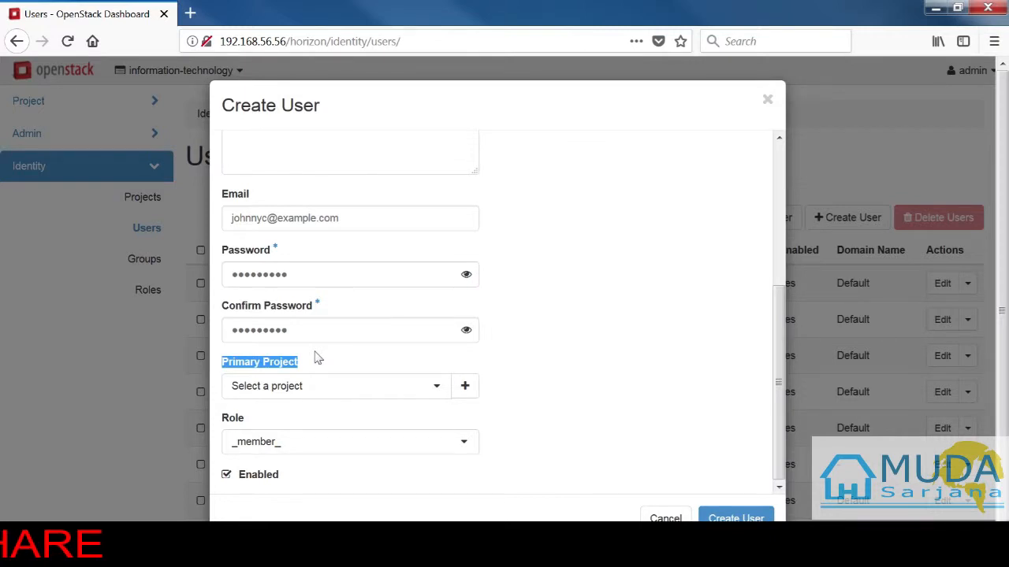
pyautogui.click(392, 386)
pyautogui.click(316, 447)
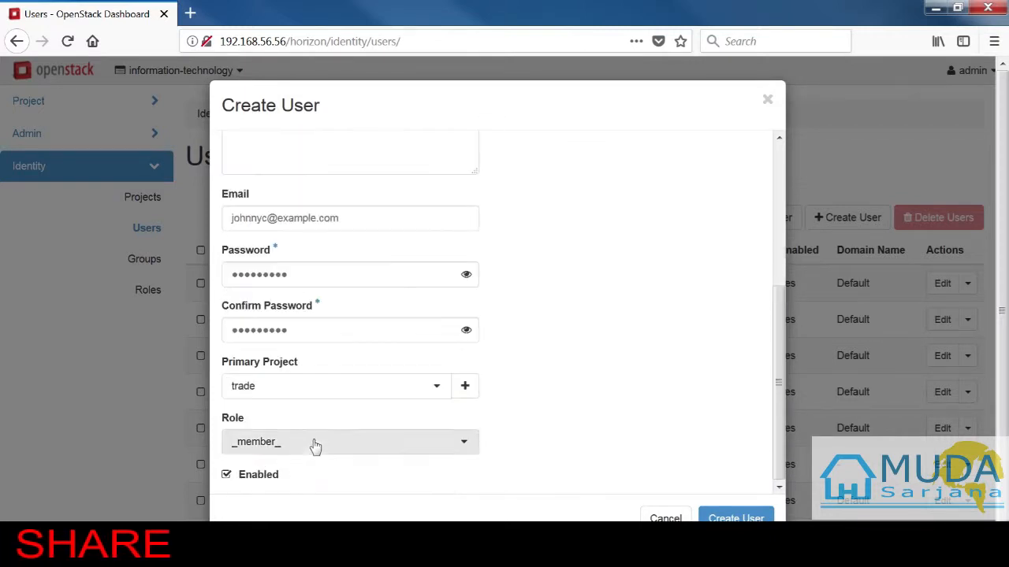
pyautogui.moveTo(246, 427); pyautogui.dragTo(223, 428)
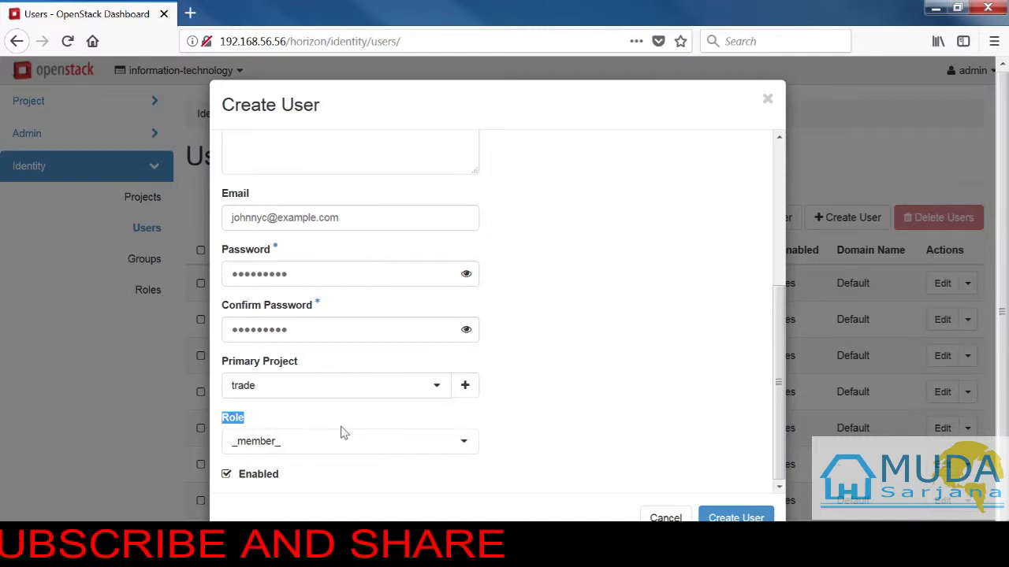
pyautogui.moveTo(294, 472); pyautogui.dragTo(242, 486)
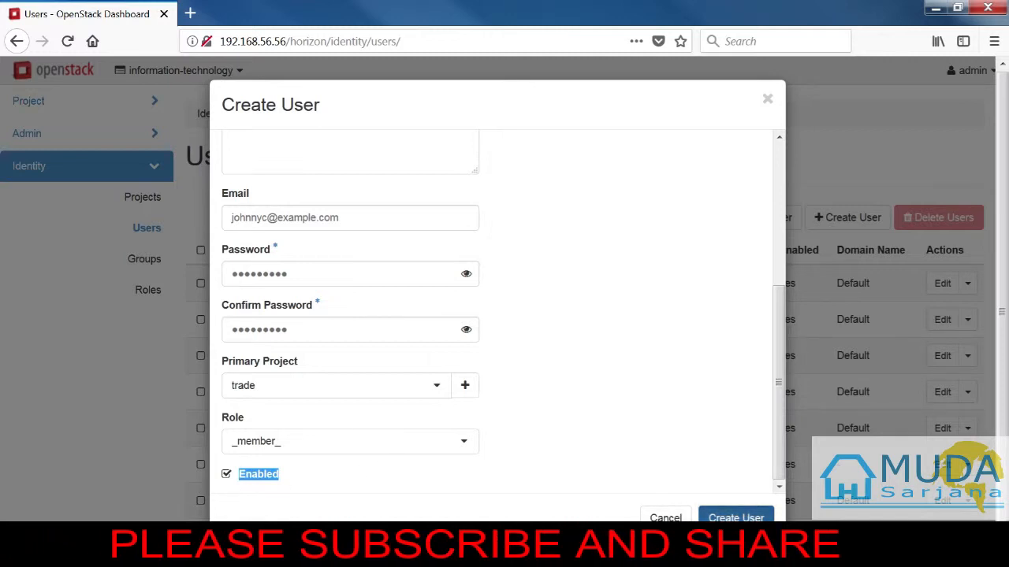
pyautogui.click(738, 518)
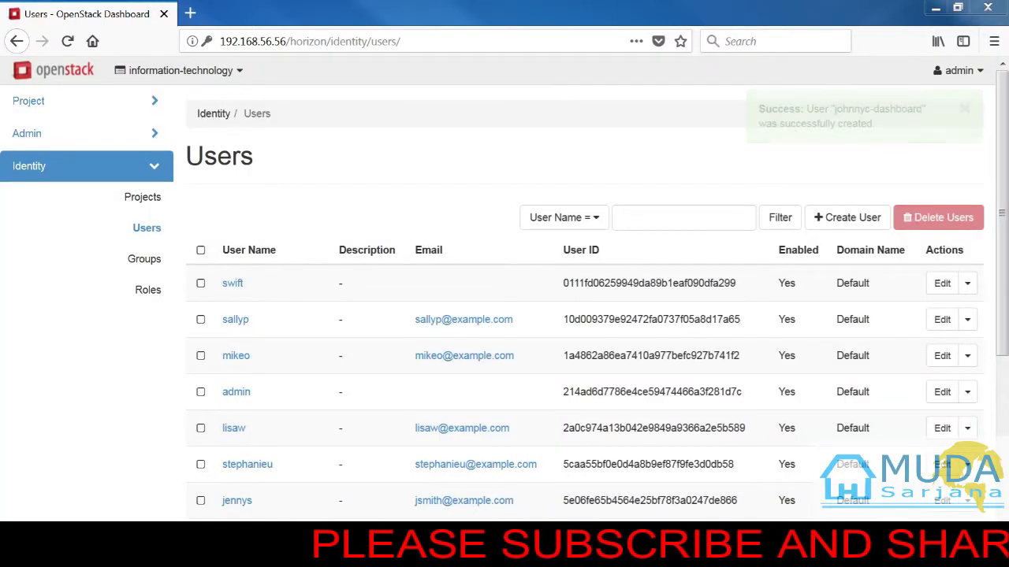
# Step: Find the new Developer user in the users list and show its additional actions
pyautogui.scroll(-4, 729, 225)
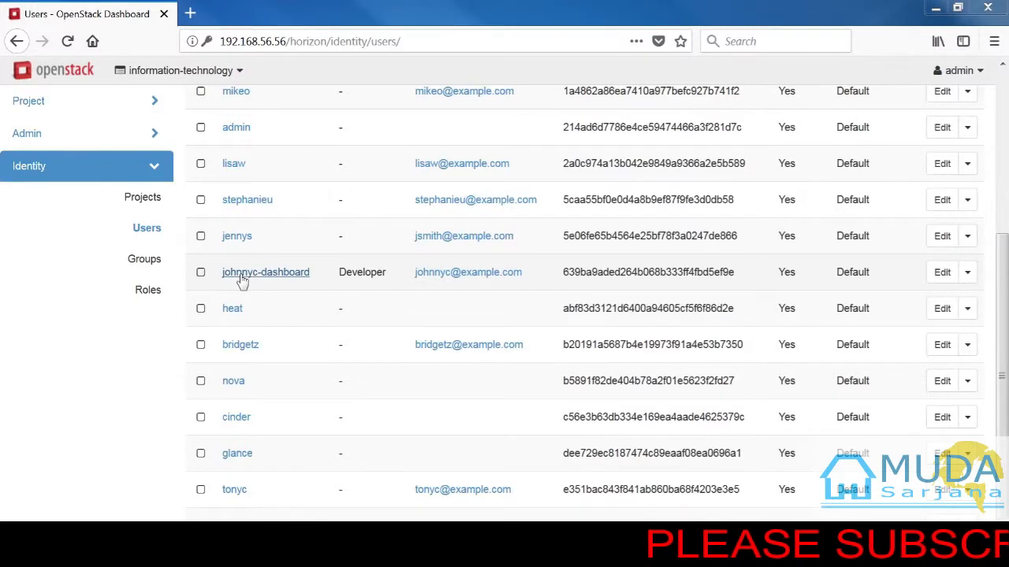
pyautogui.click(968, 274)
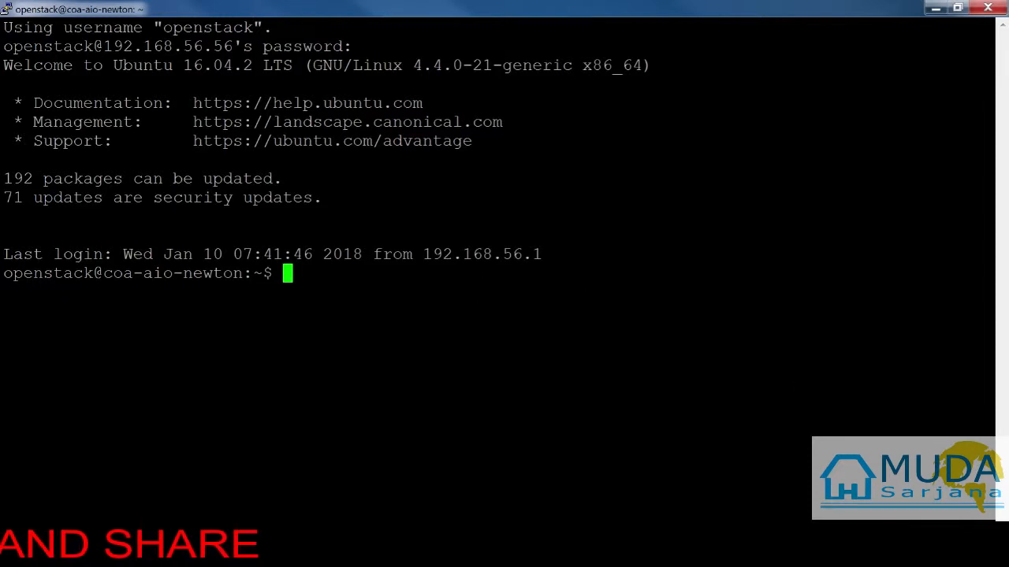
# Step: Switch to the terminal session and load the OpenStack credentials with source openrc
pyautogui.hotkey('alt', 'Tab')
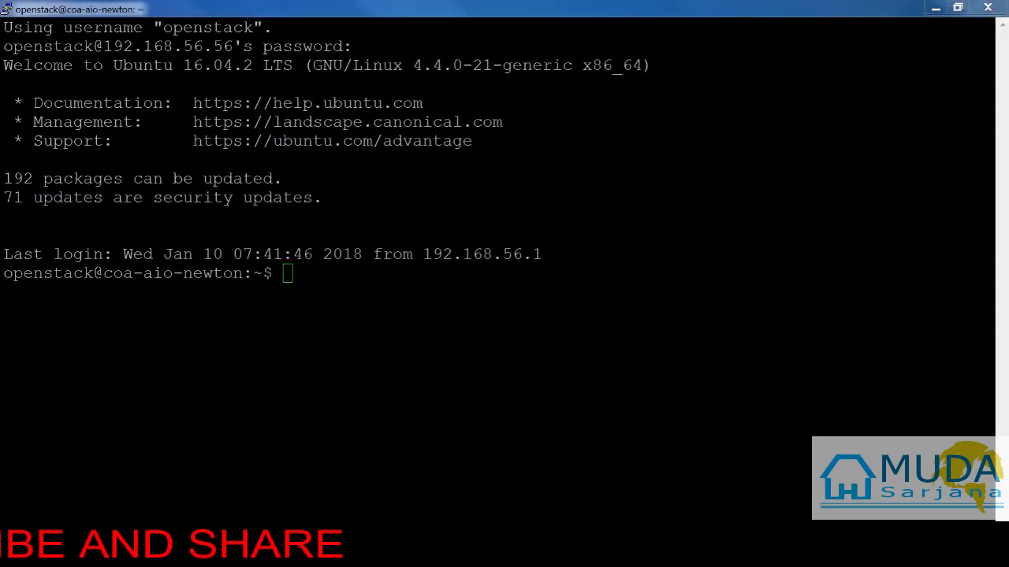
pyautogui.click(648, 334)
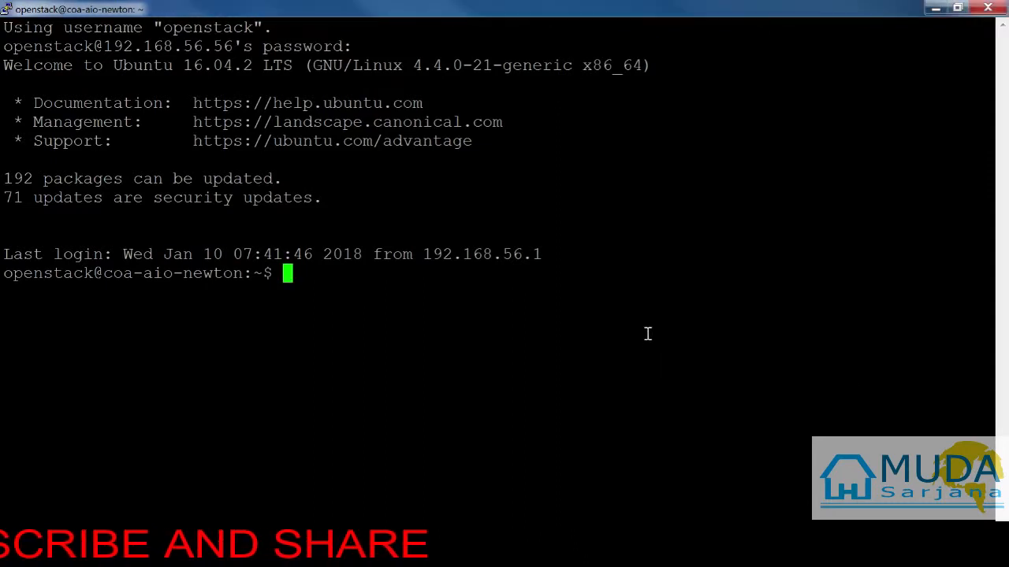
pyautogui.write('source ')
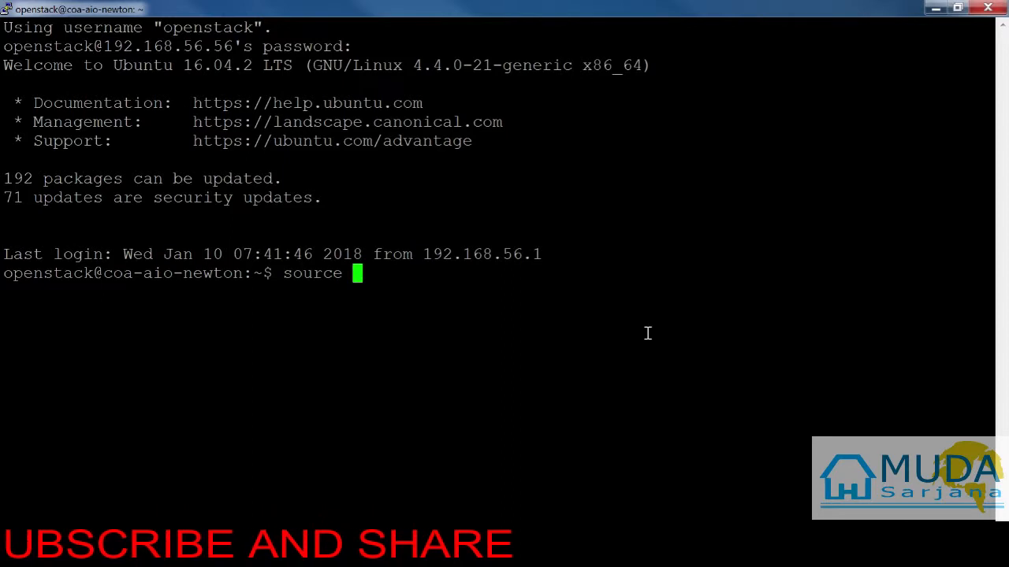
pyautogui.write('openrc')
pyautogui.press('Return')
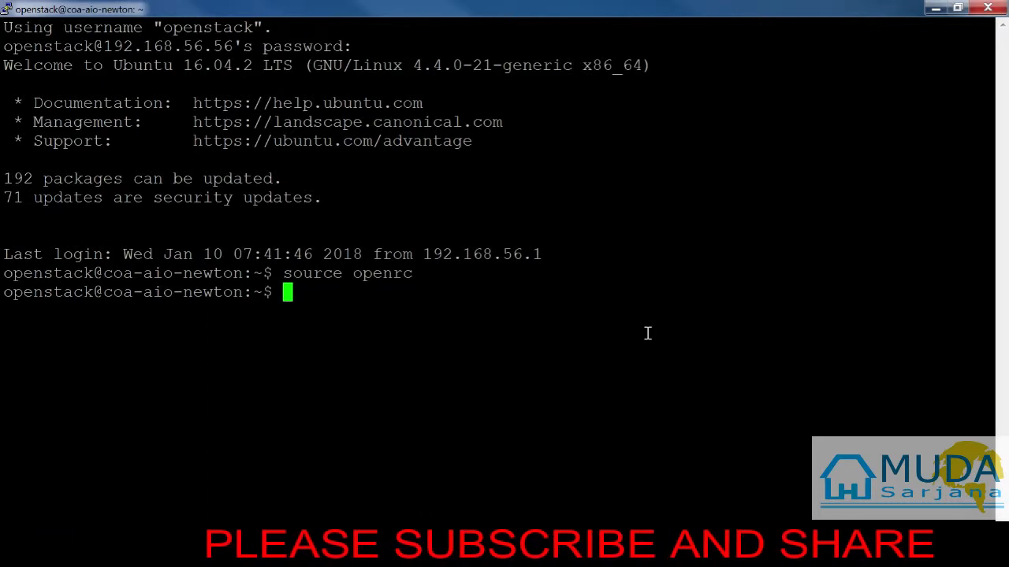
# Step: Show the help with openstack help user create and read through the available options
pyautogui.write('openstack he')
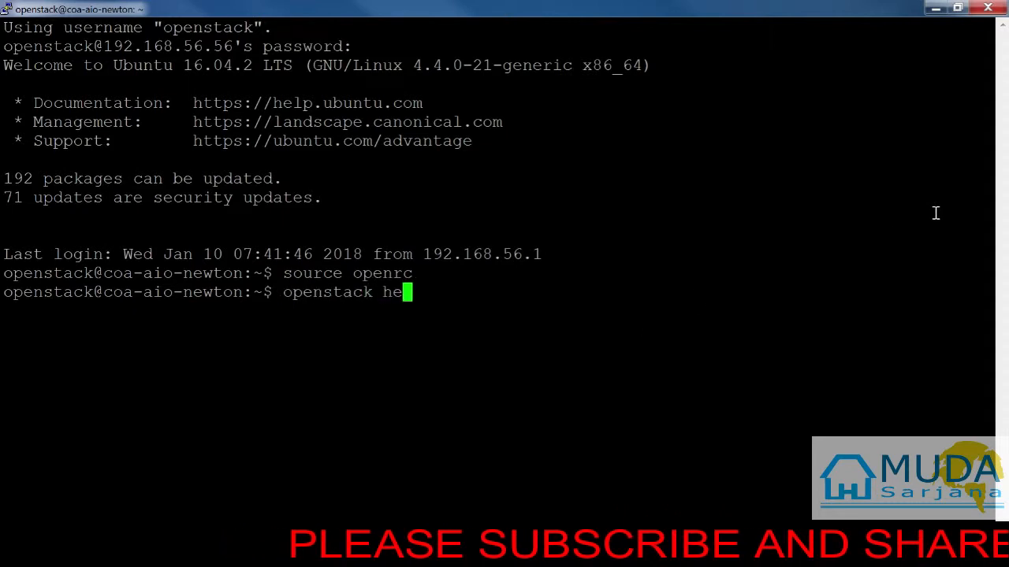
pyautogui.write('lp user create')
pyautogui.press('Return')
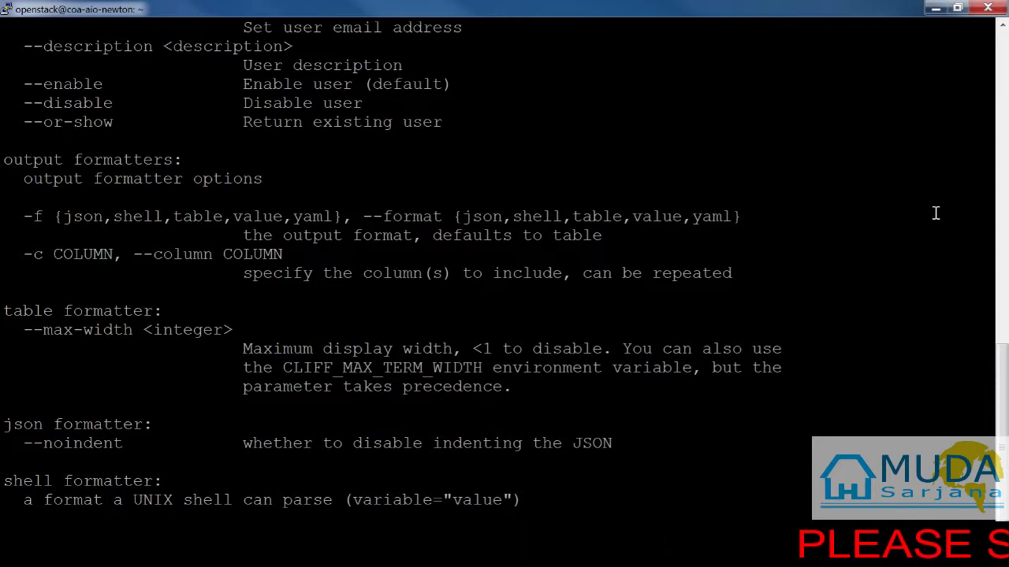
pyautogui.press('Return')
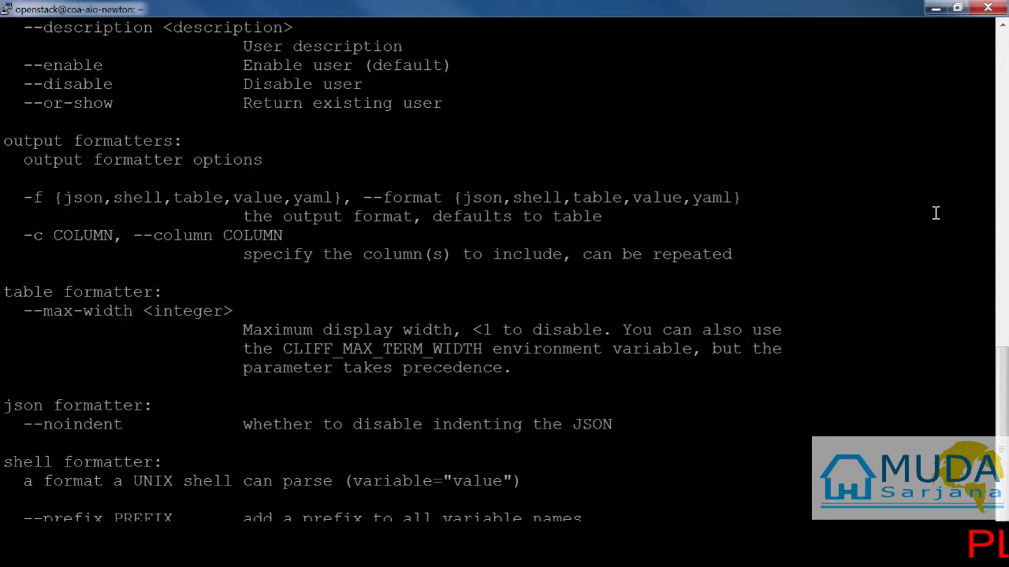
# Step: Run openstack user create for a CLI user in domain default, project trade, with description Developer, the user's e-mail and the account password
pyautogui.press('Return')
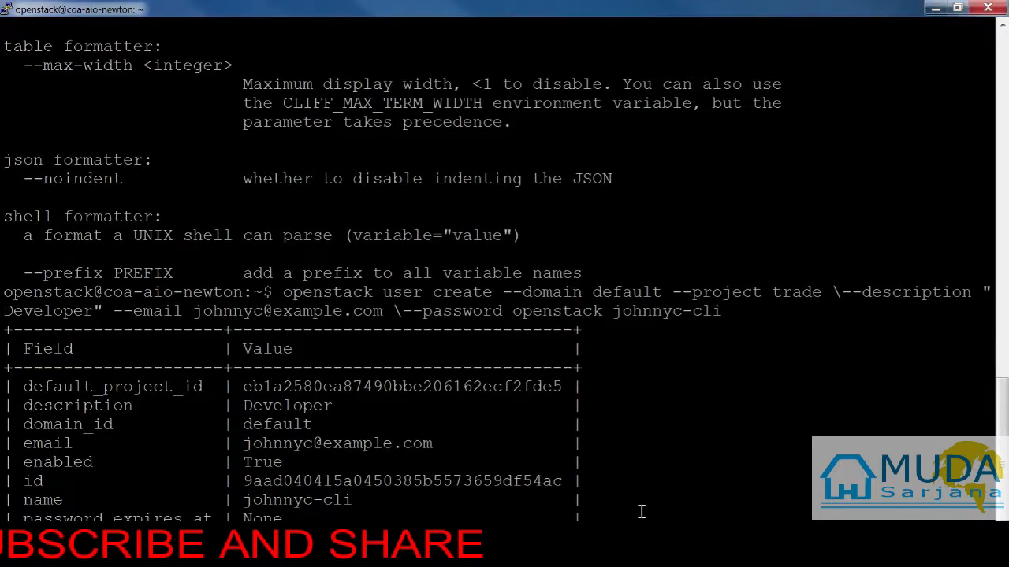
# Step: Run openstack user list and check the entry of the newly created CLI user
pyautogui.press('Return')
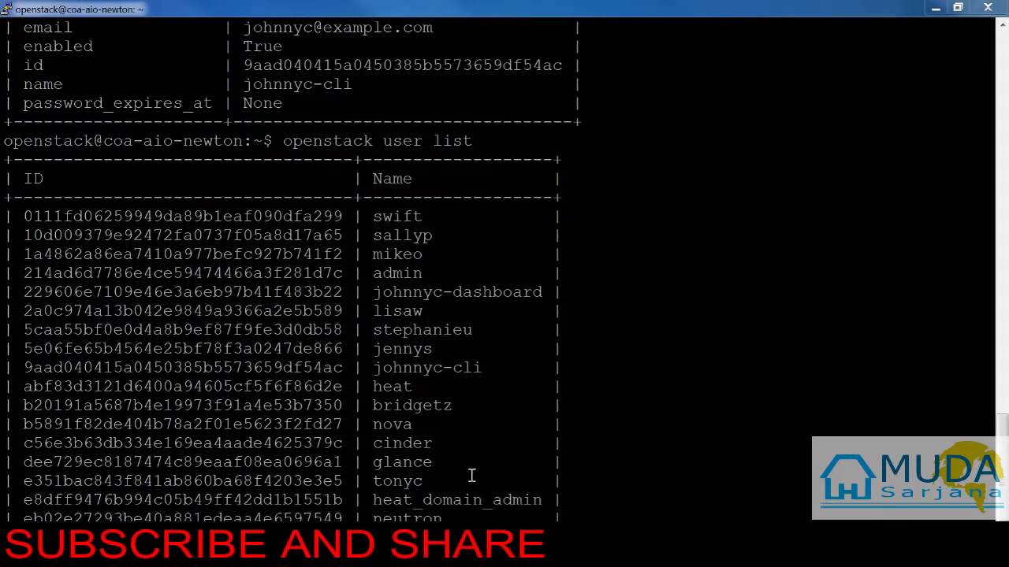
pyautogui.moveTo(374, 368); pyautogui.dragTo(501, 368)
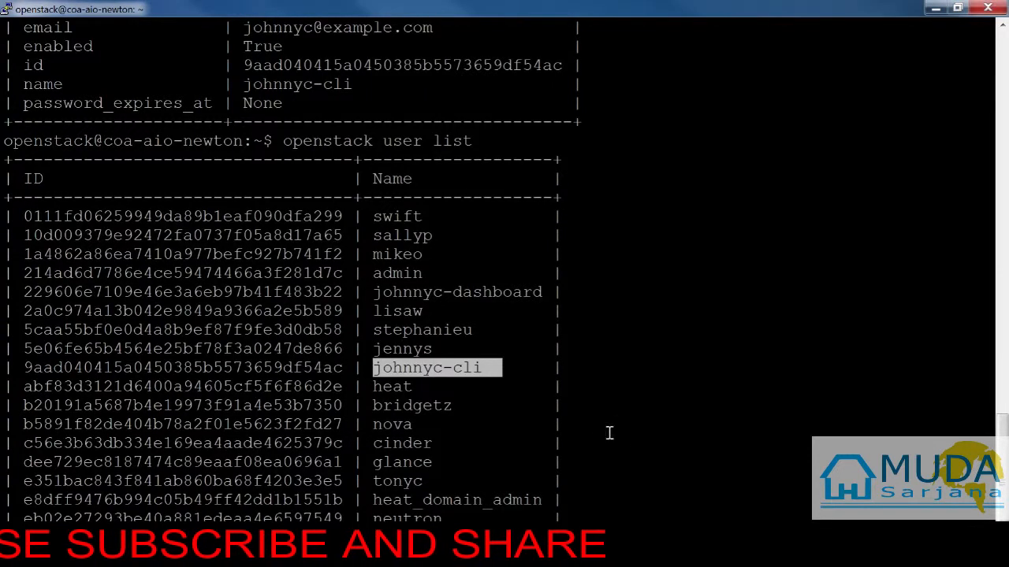
pyautogui.click(607, 484)
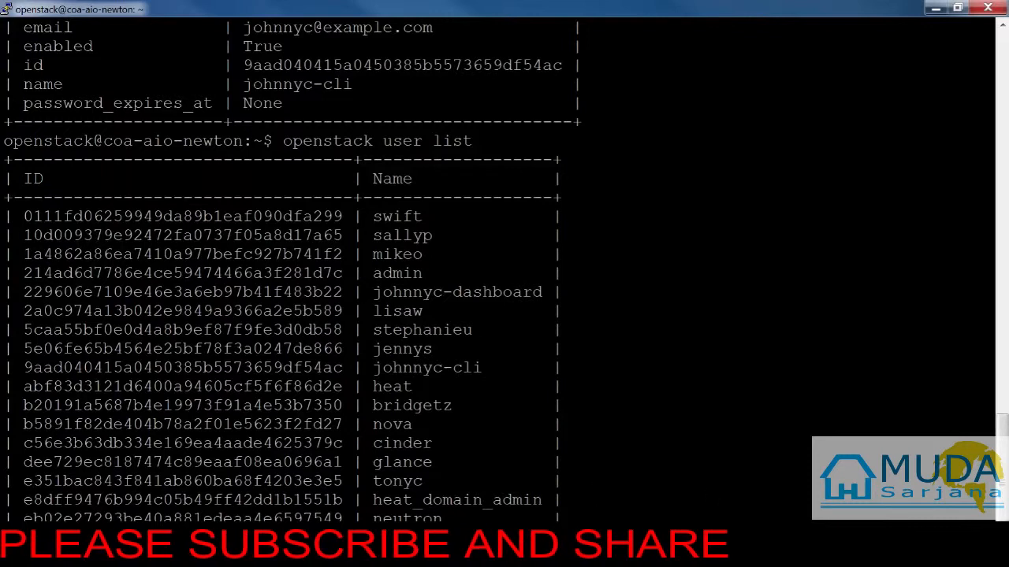